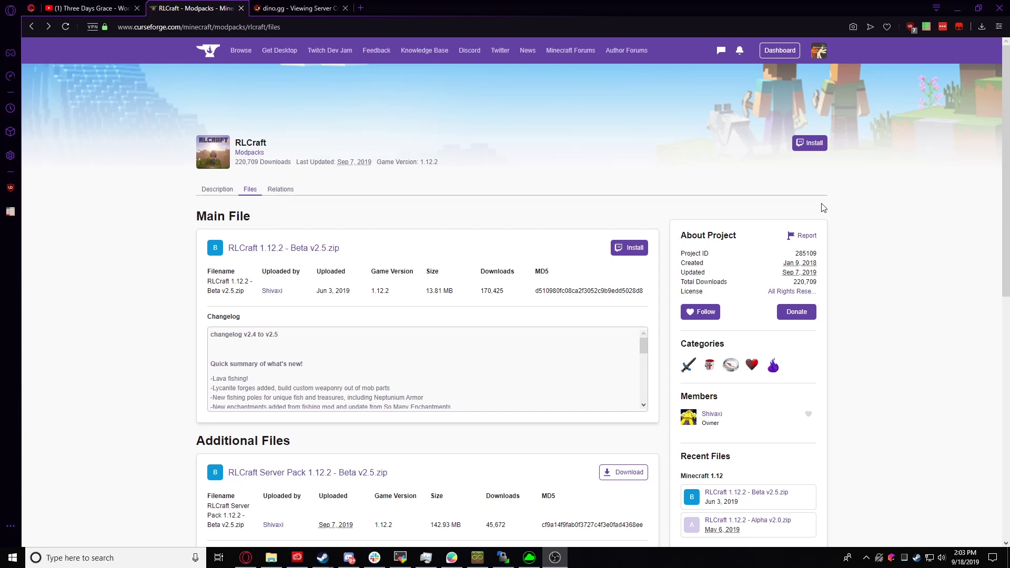
# - Browse CurseForge's RLCraft files to find the RLCraft Server Pack 1.12.2 - Beta v2.5.zip (142.93 MB)
pyautogui.click(547, 169)
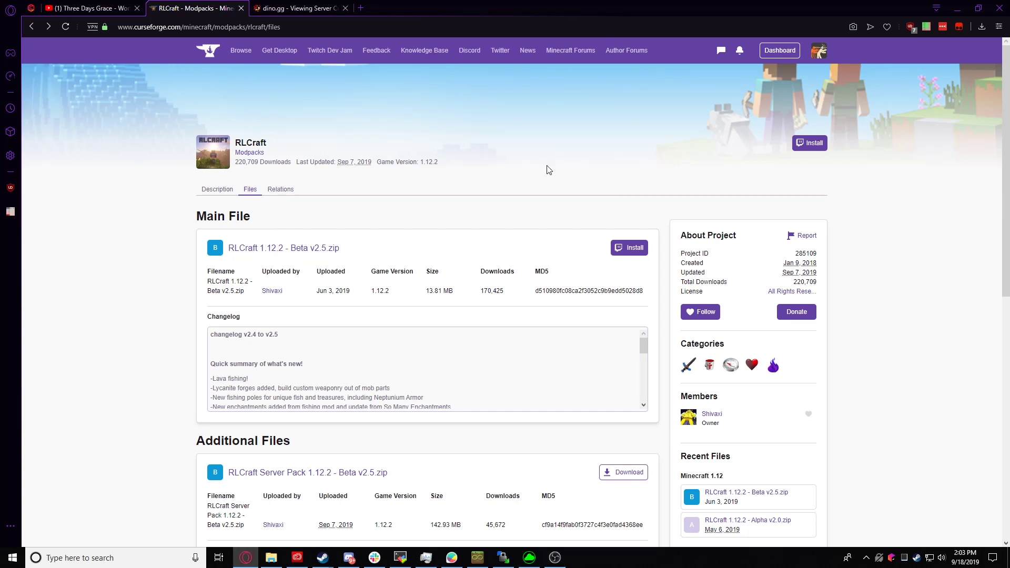
pyautogui.scroll(-1, 547, 169)
pyautogui.scroll(1, 526, 158)
pyautogui.scroll(-1, 108, 246)
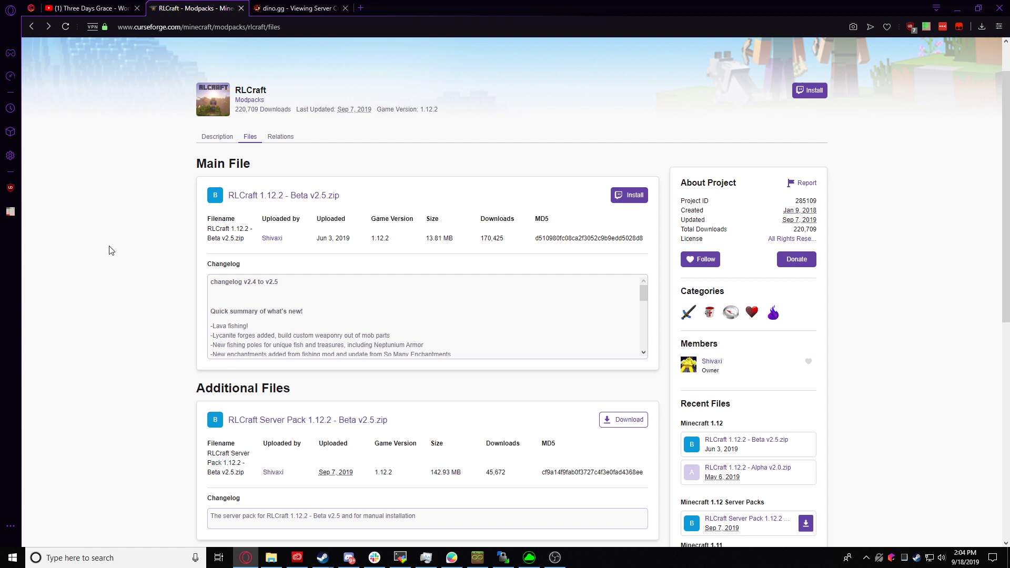
pyautogui.scroll(-1, 141, 249)
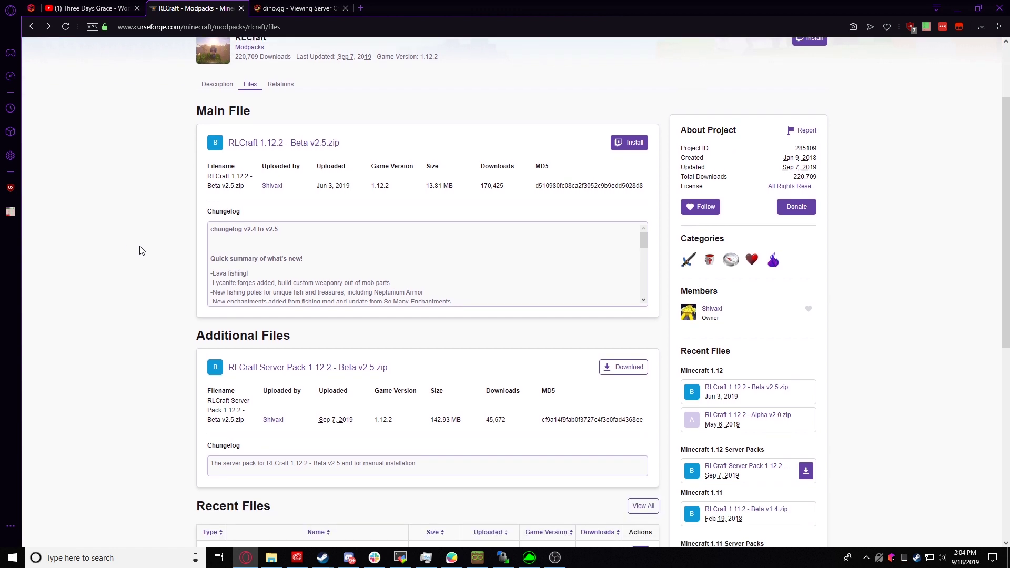
pyautogui.scroll(2, 141, 250)
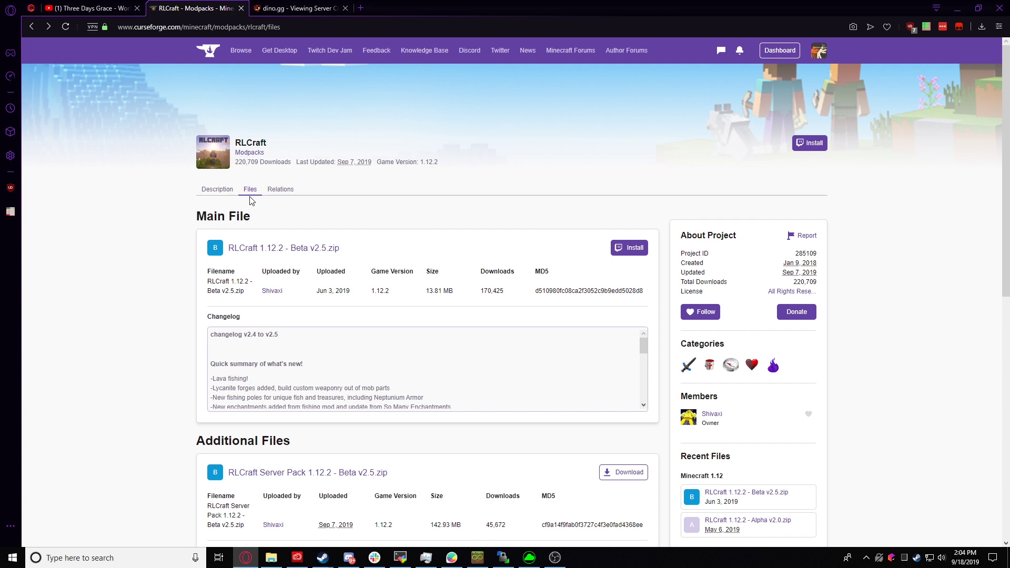
pyautogui.scroll(-3, 247, 249)
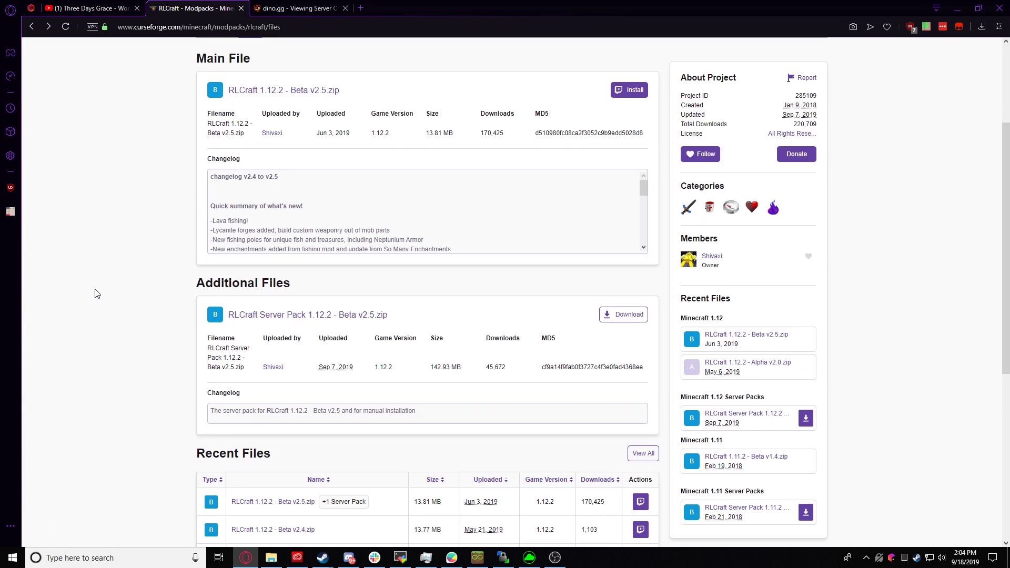
pyautogui.scroll(1, 298, 121)
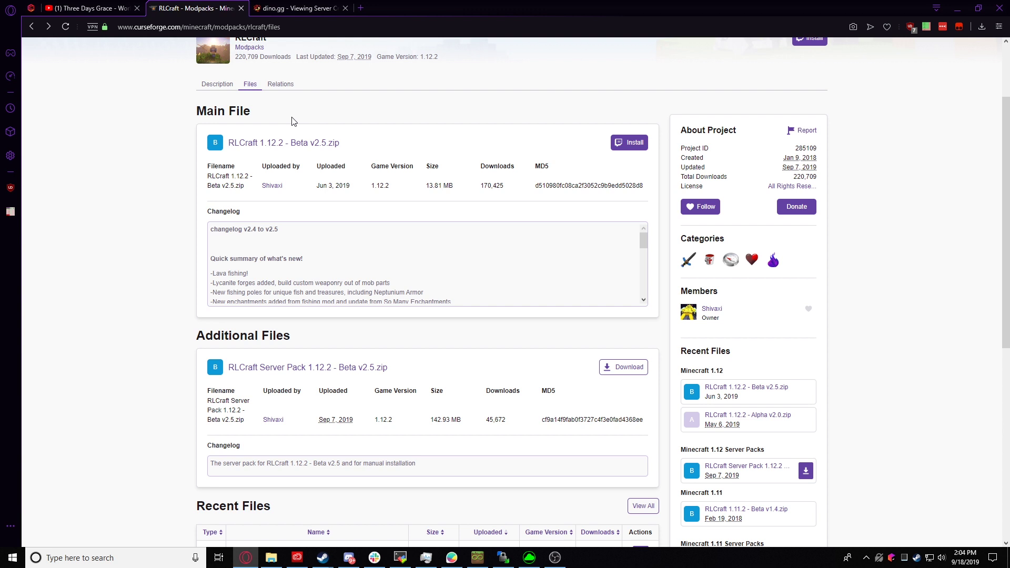
pyautogui.scroll(-1, 259, 356)
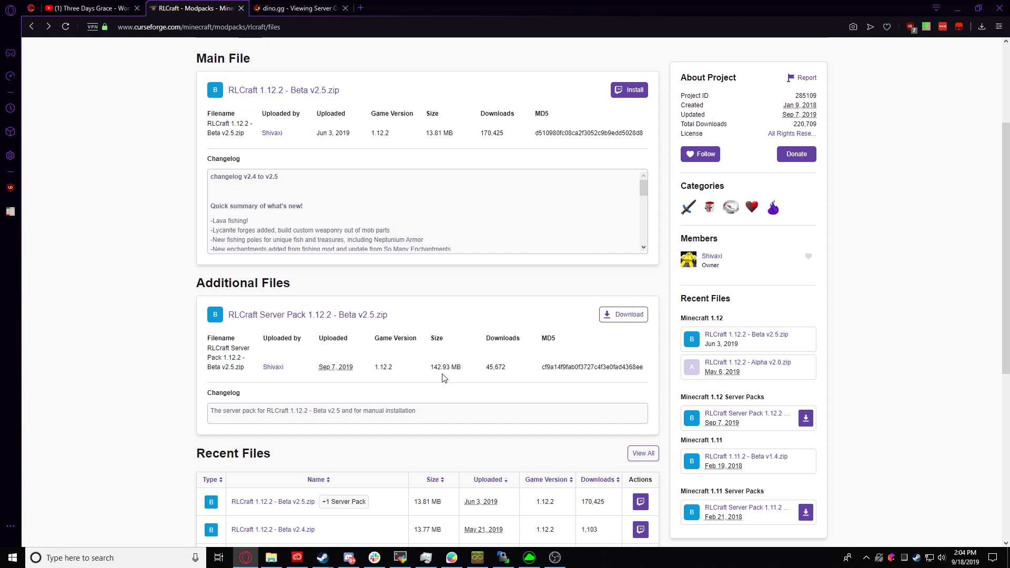
# - In the Crident RLCraft Server's Advanced settings, install the Forge edition at version 1.12.2 (latest)
pyautogui.click(293, 8)
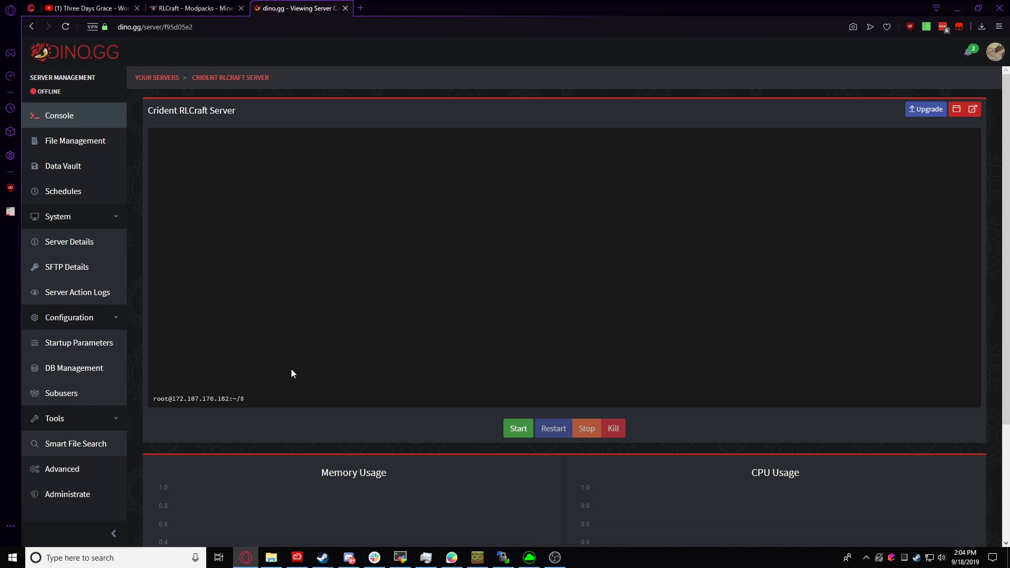
pyautogui.click(102, 475)
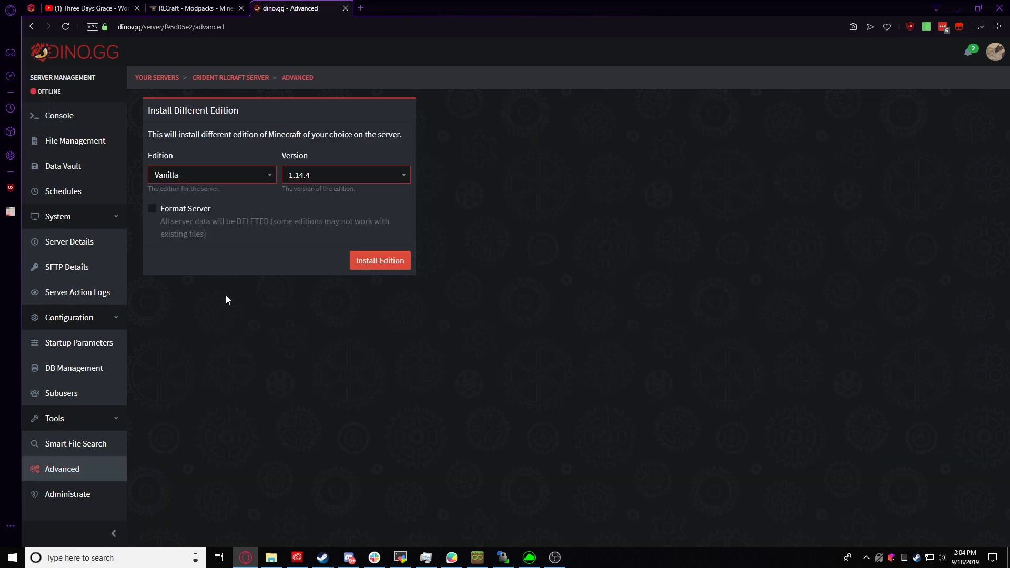
pyautogui.click(255, 181)
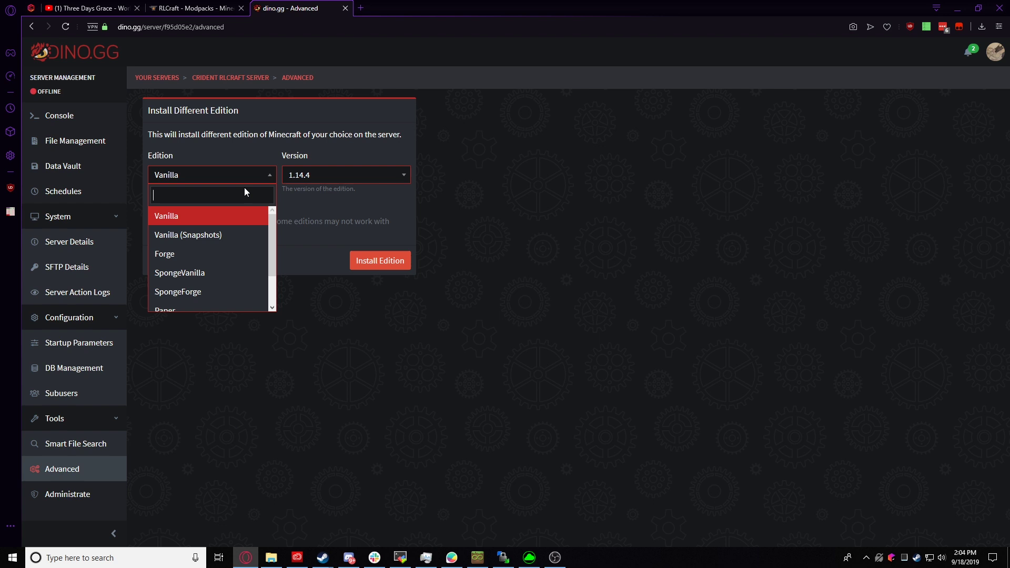
pyautogui.click(188, 257)
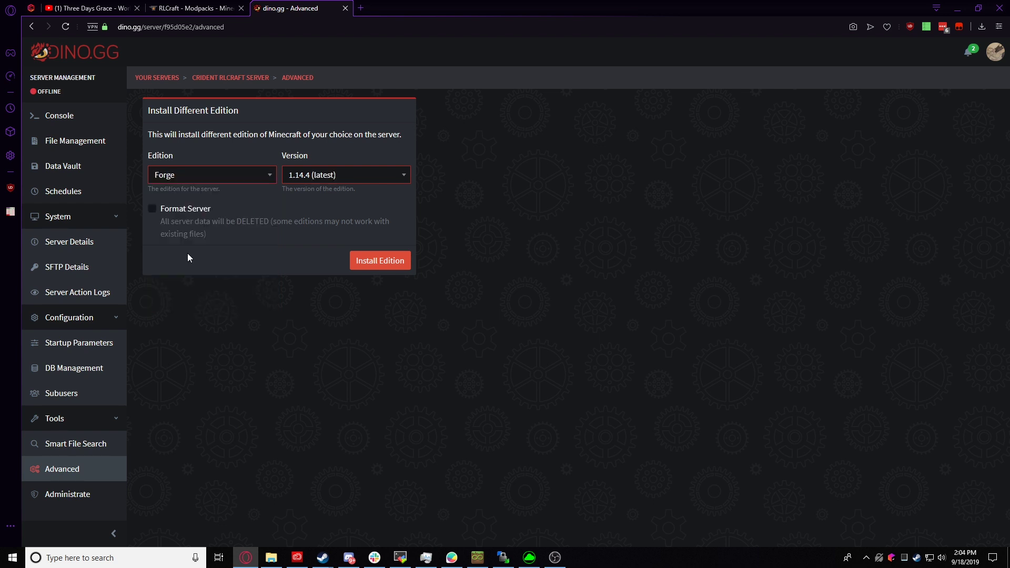
pyautogui.click(311, 178)
pyautogui.scroll(-3, 335, 239)
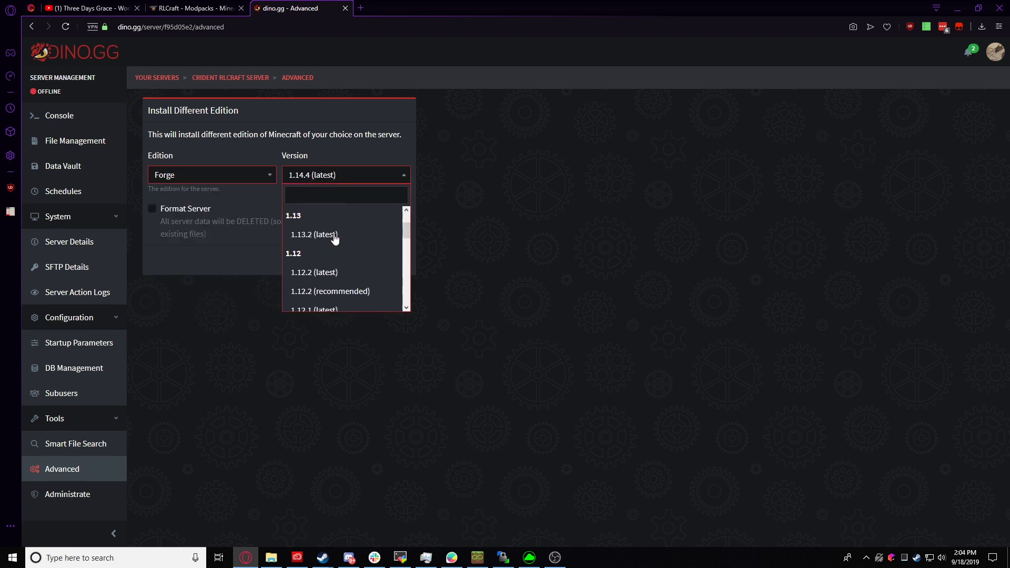
pyautogui.click(325, 270)
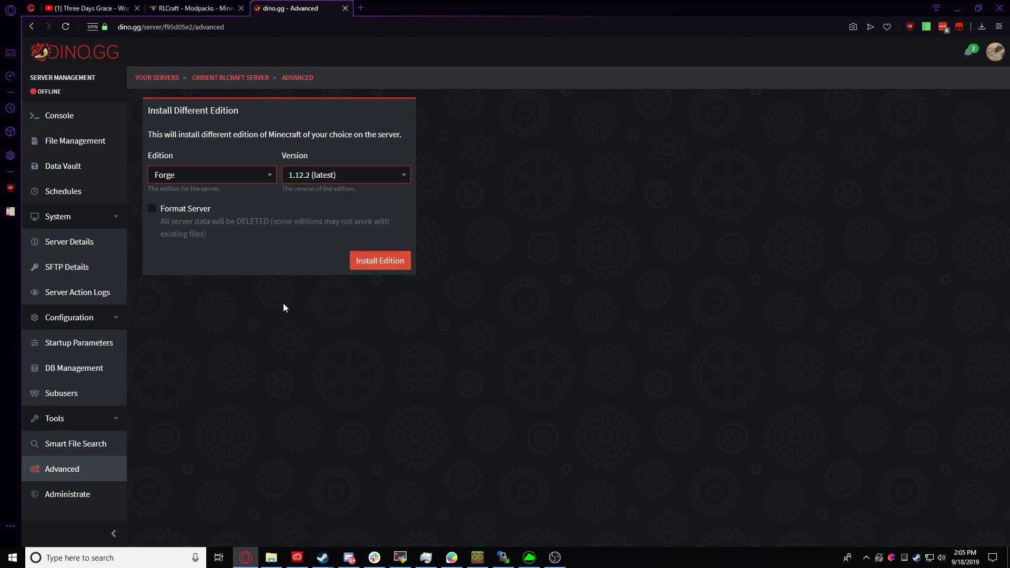
pyautogui.click(377, 261)
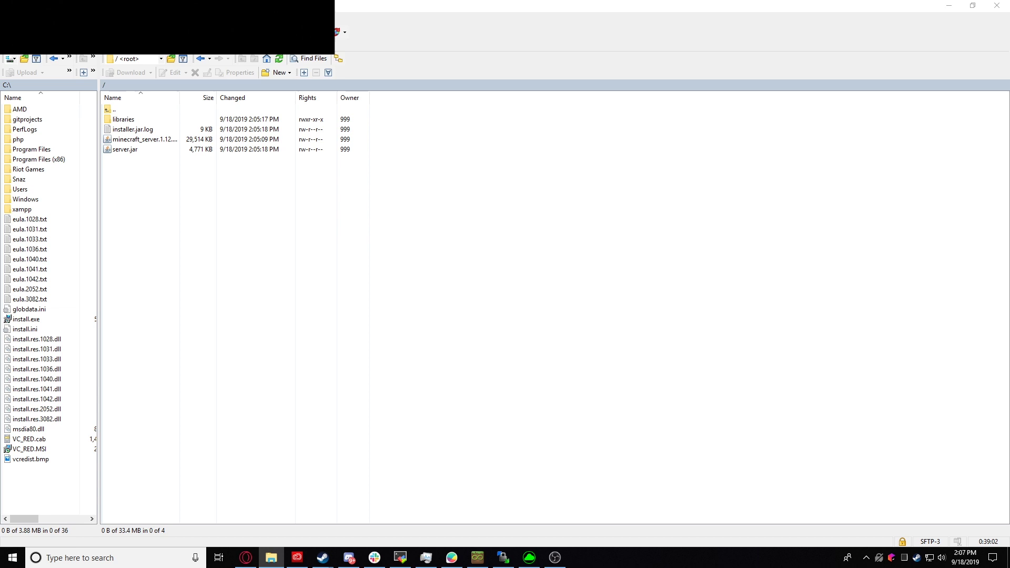
# - Upload the RLCraft server pack zip to the server root by dragging it into WinSCP's remote panel
pyautogui.moveTo(382, 263); pyautogui.dragTo(228, 238)
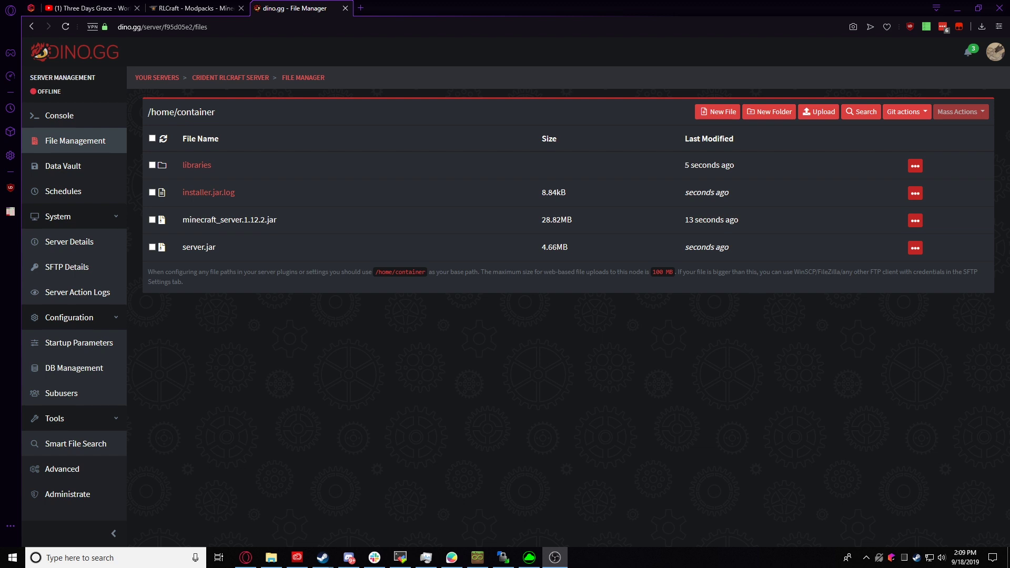
# - Refresh the dino.gg file list and decompress the uploaded 142.93MB RLCraft server pack zip
pyautogui.click(581, 354)
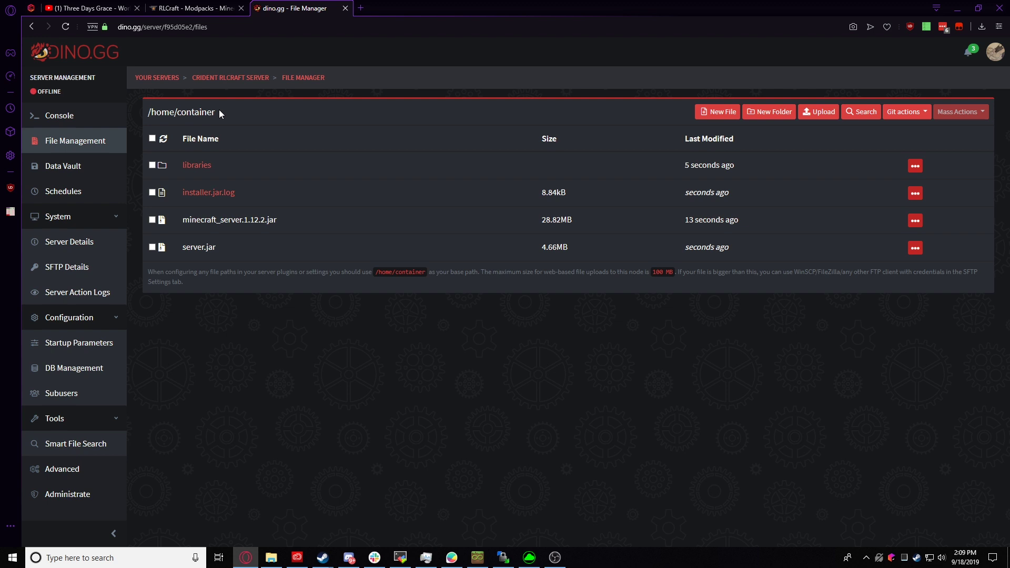
pyautogui.click(163, 140)
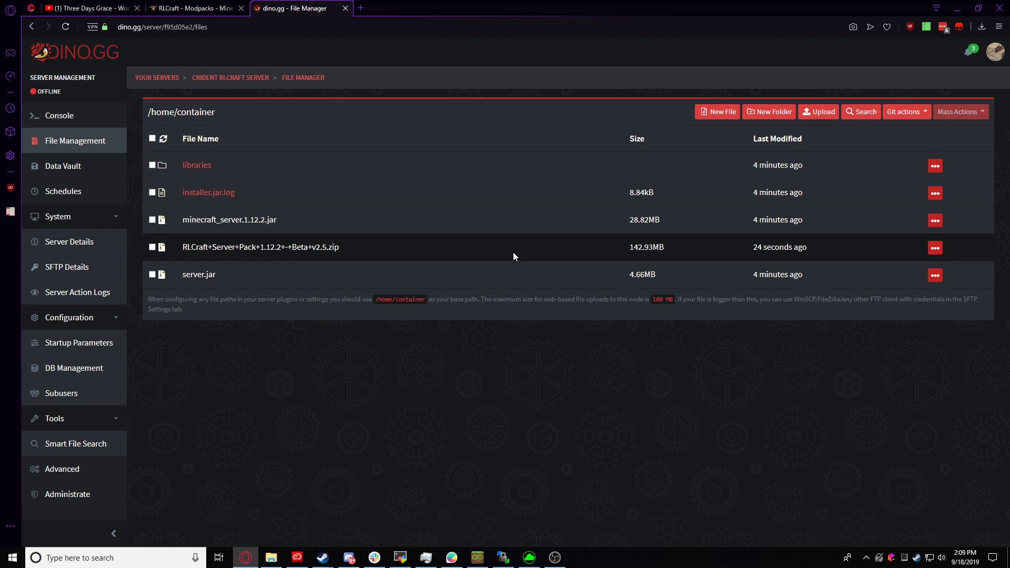
pyautogui.click(936, 248)
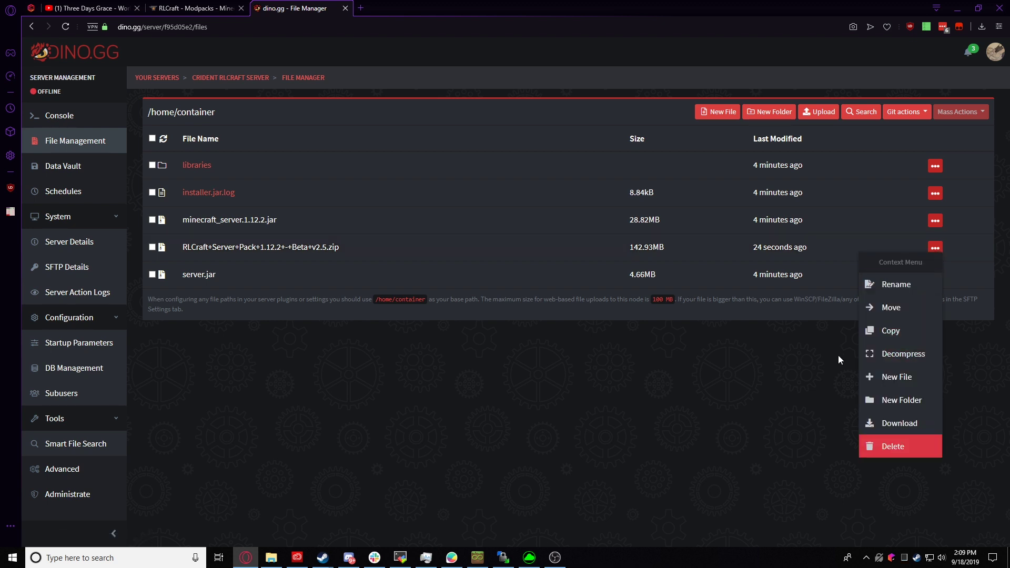
pyautogui.click(901, 360)
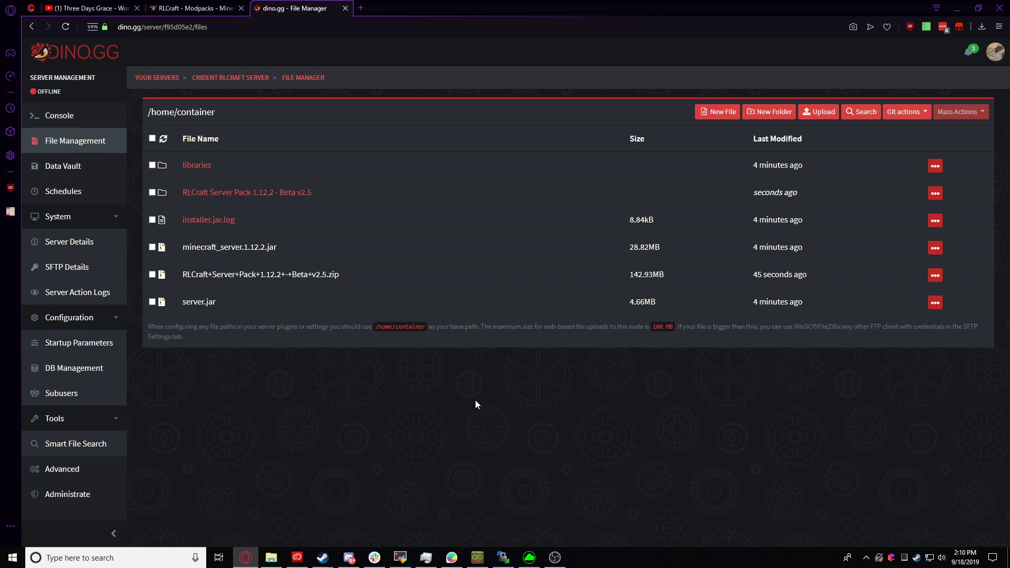
# - Move all seven items from the RLCraft Server Pack 1.12.2 - Beta v2.5 folder up into the server root
pyautogui.click(503, 559)
pyautogui.rightClick(266, 232)
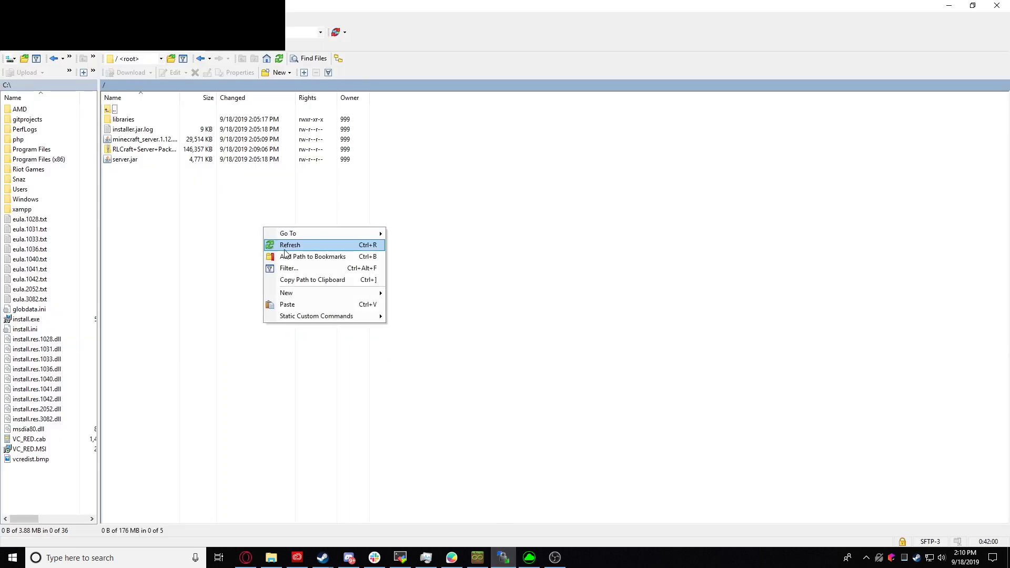
pyautogui.click(290, 245)
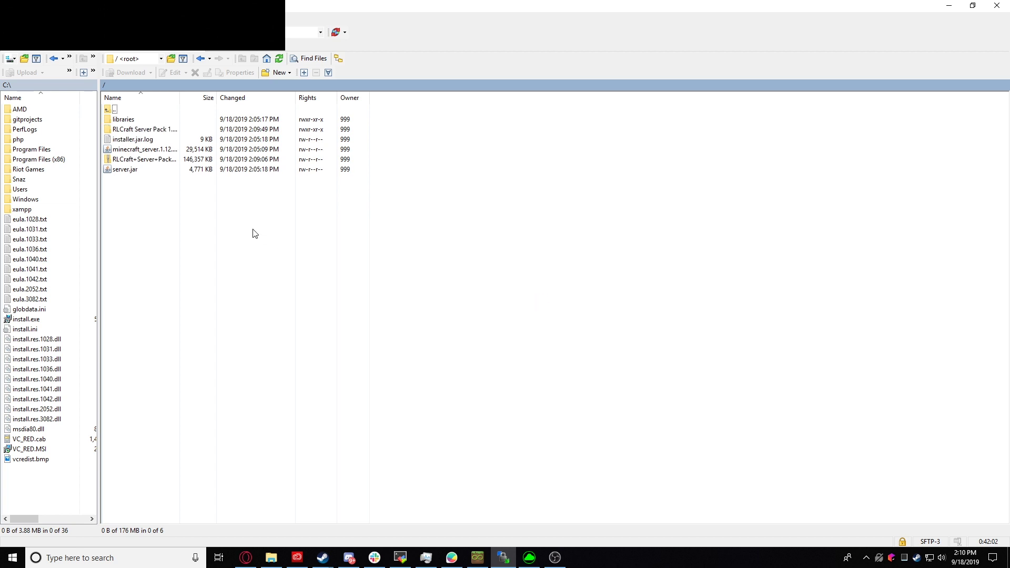
pyautogui.doubleClick(153, 130)
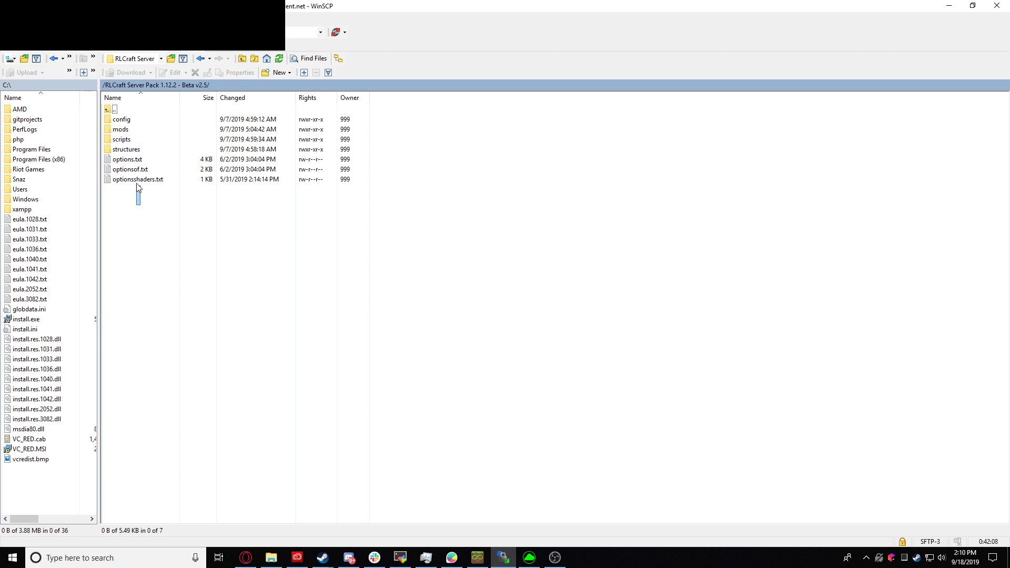
pyautogui.moveTo(138, 188); pyautogui.dragTo(135, 124)
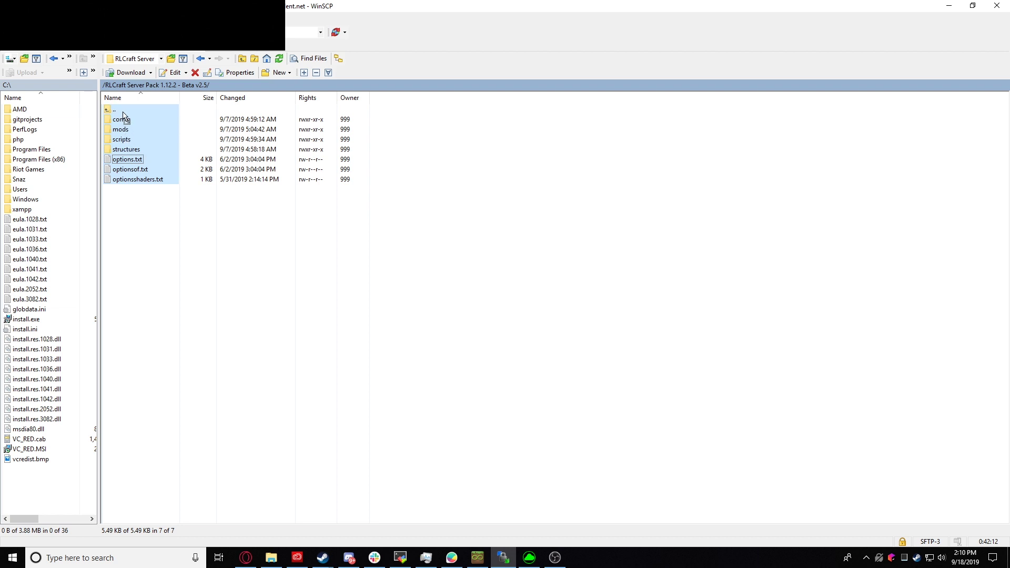
pyautogui.doubleClick(122, 111)
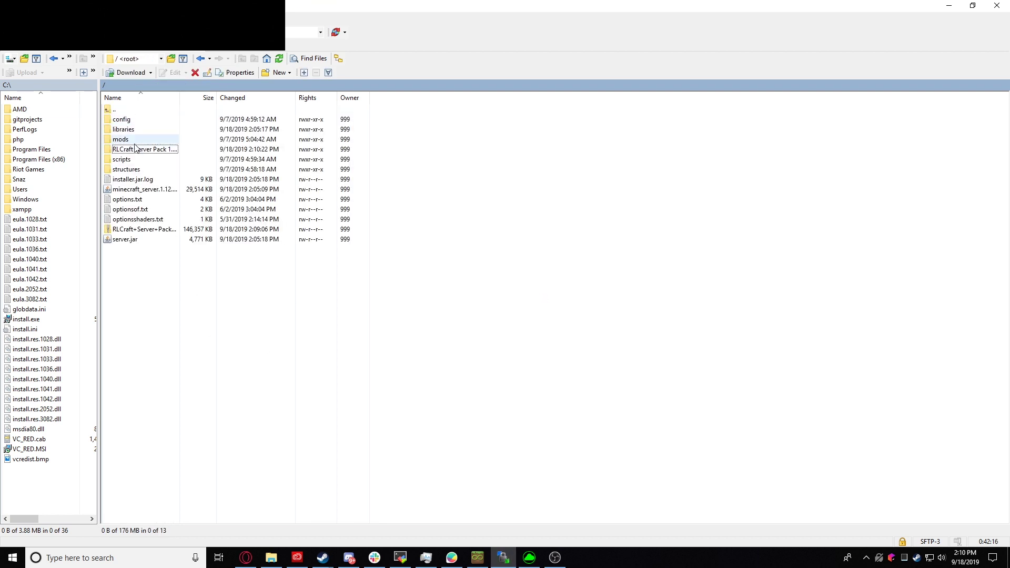
# - Delete the emptied RLCraft Server Pack folder and confirm the deletion
pyautogui.press('Delete')
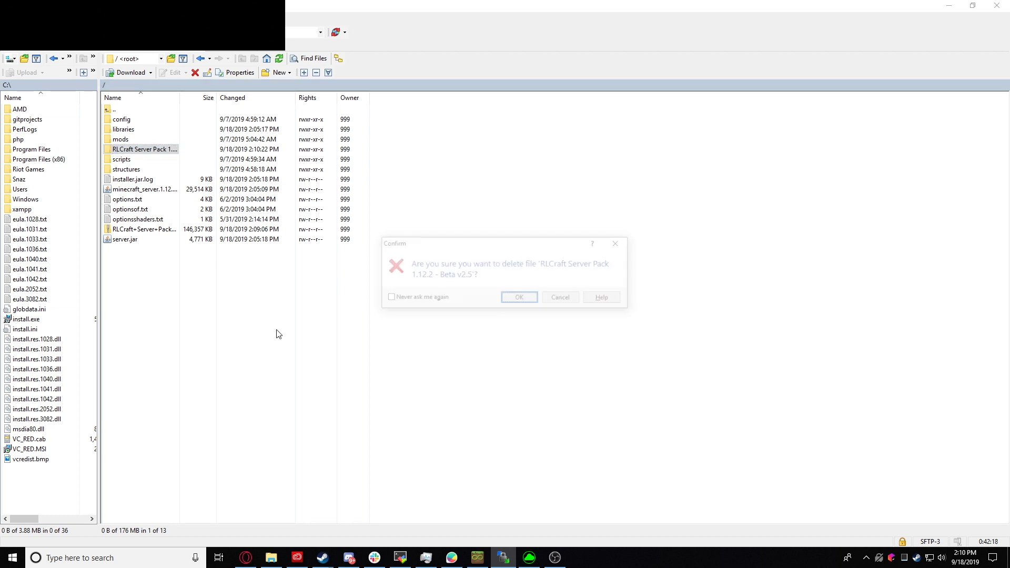
pyautogui.press('Return')
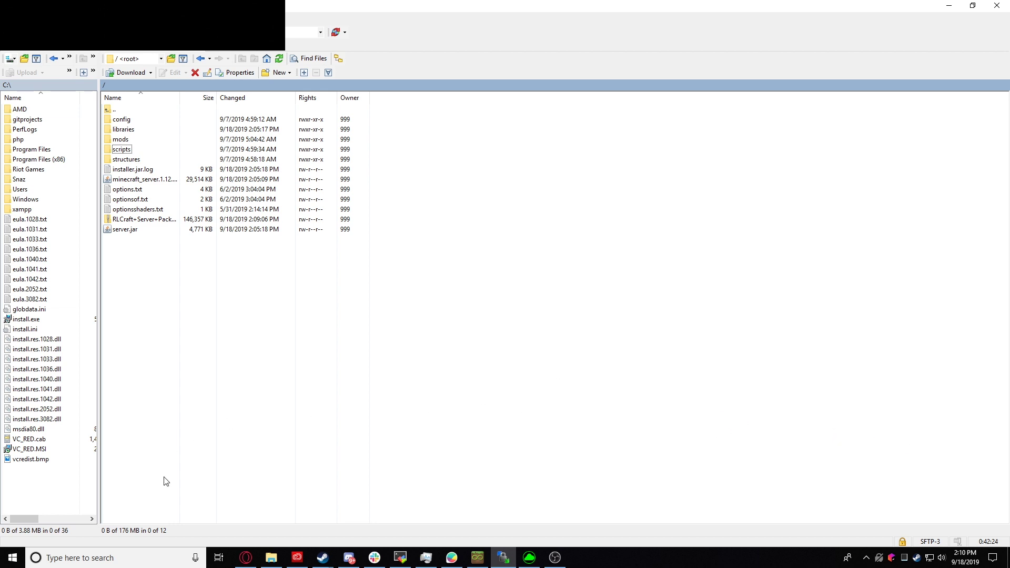
pyautogui.click(246, 559)
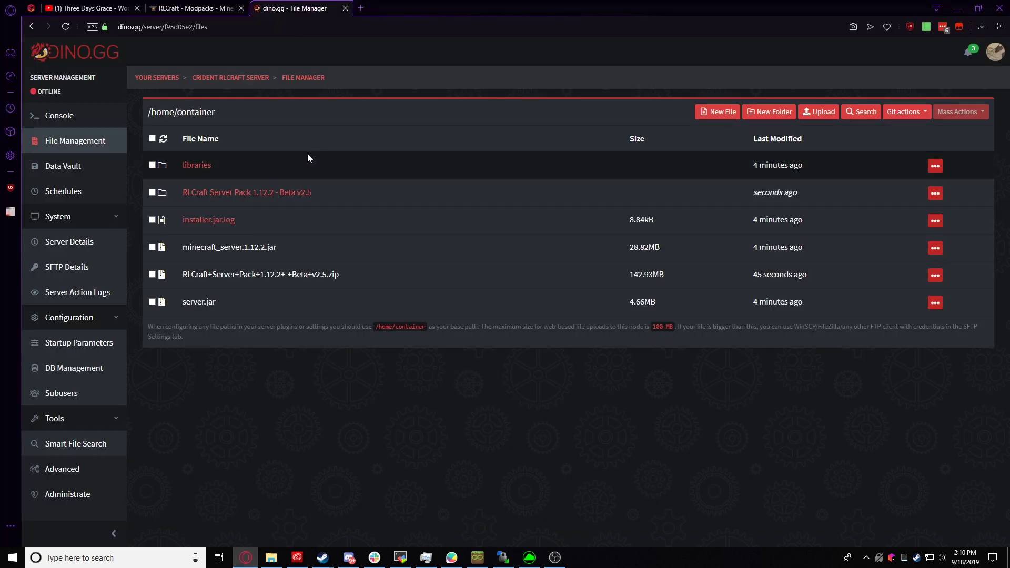
# - Refresh the File Manager to confirm the pack's config, mods and scripts files sit in /home/container
pyautogui.click(164, 139)
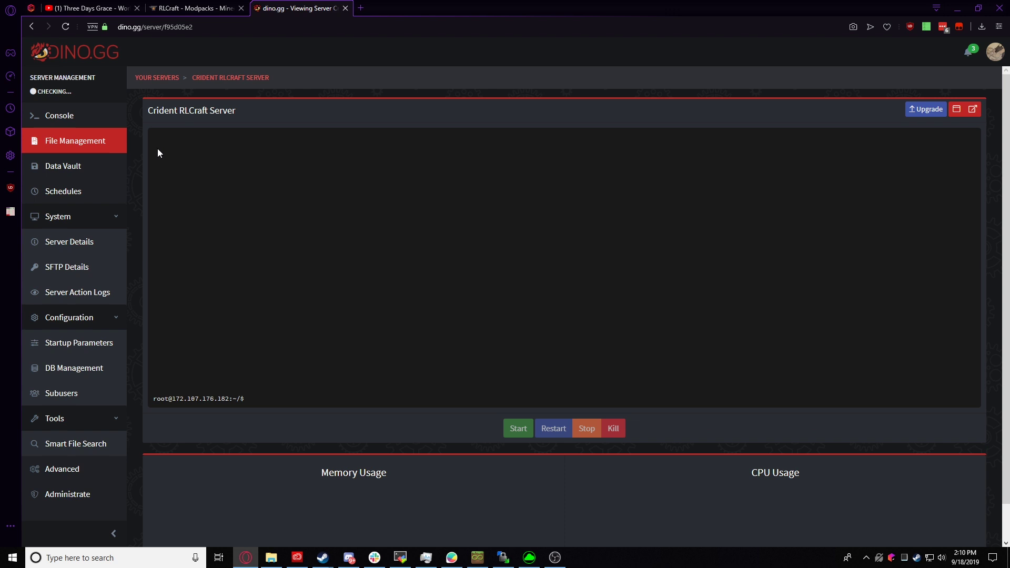
# - Start the Crident RLCraft Server and accept the Mojang EULA so it boots to Done
pyautogui.click(508, 431)
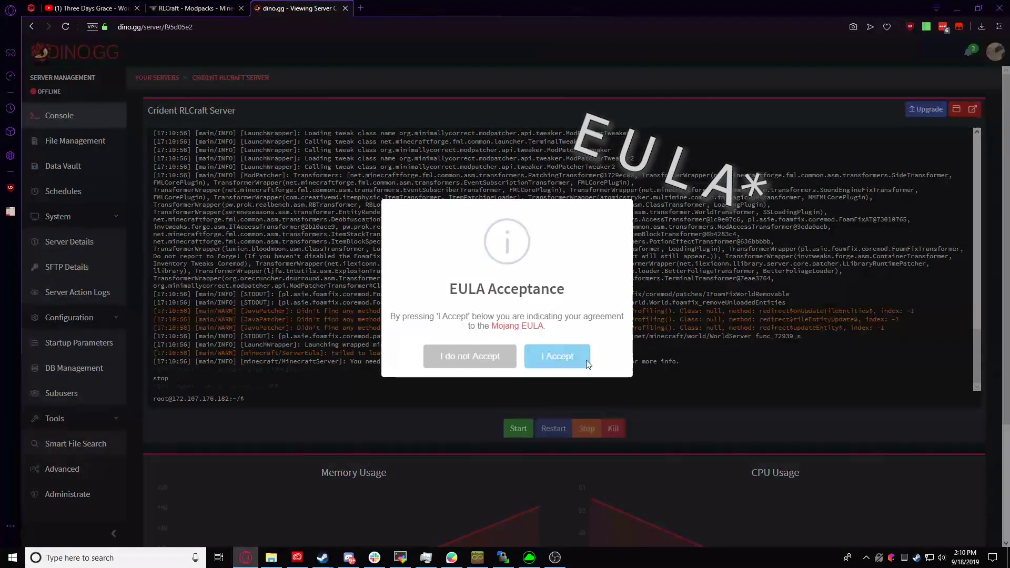
pyautogui.click(558, 356)
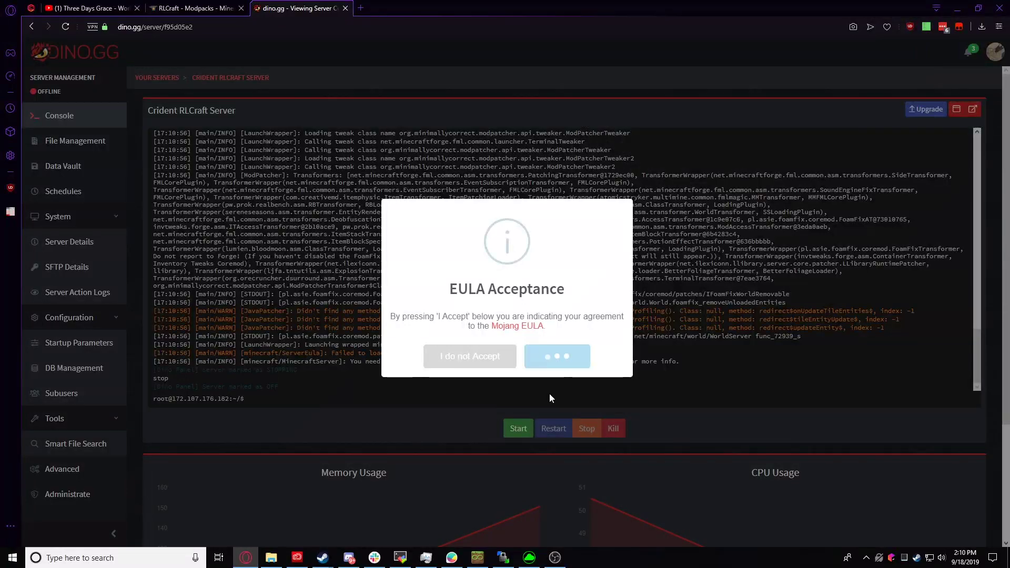
pyautogui.click(509, 338)
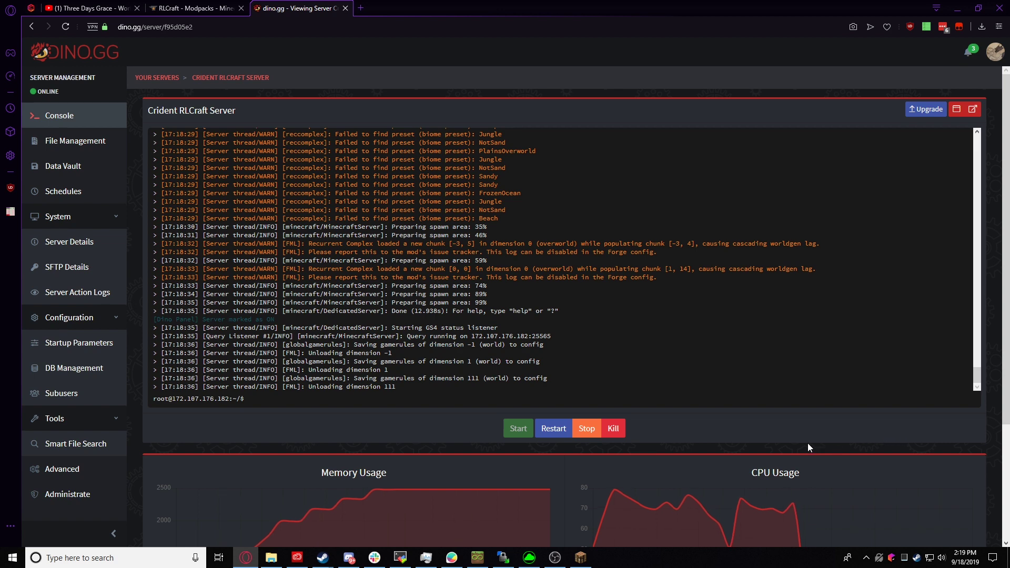
# - Refresh the server list, join the Crident RLCraft Server, and accept removing the missing dataserializers registry
pyautogui.click(581, 557)
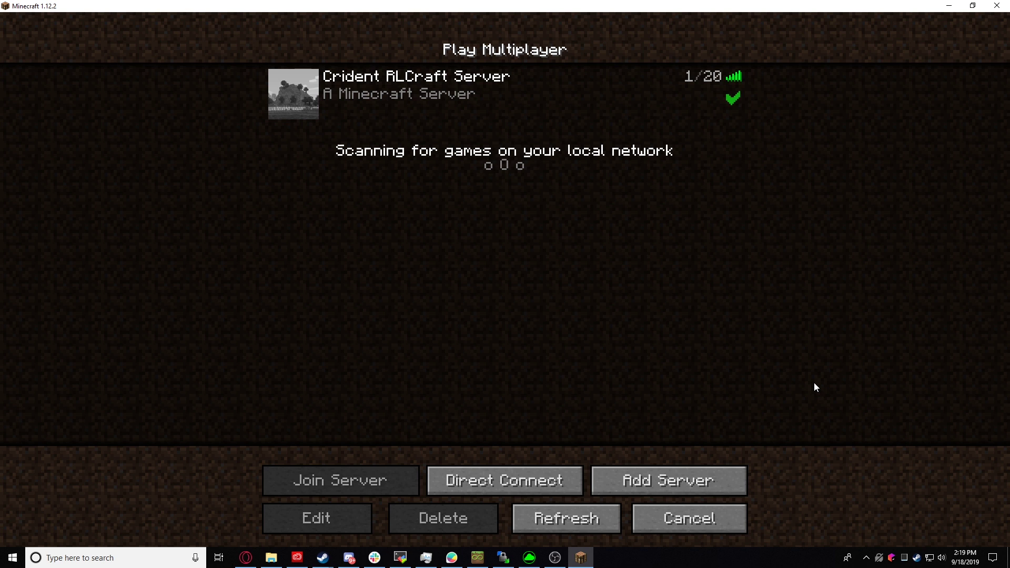
pyautogui.click(563, 511)
pyautogui.moveTo(339, 83)
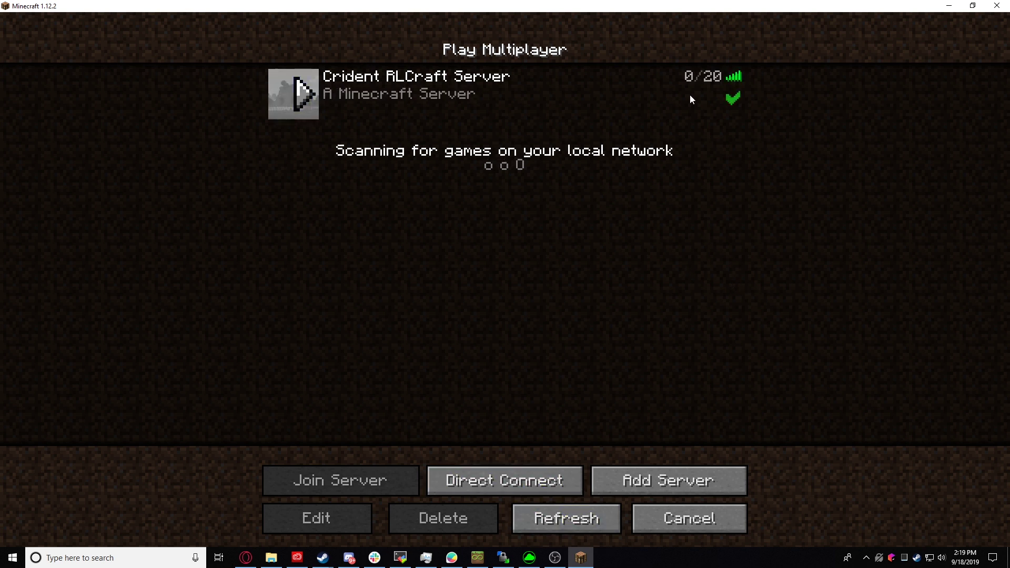
pyautogui.click(305, 94)
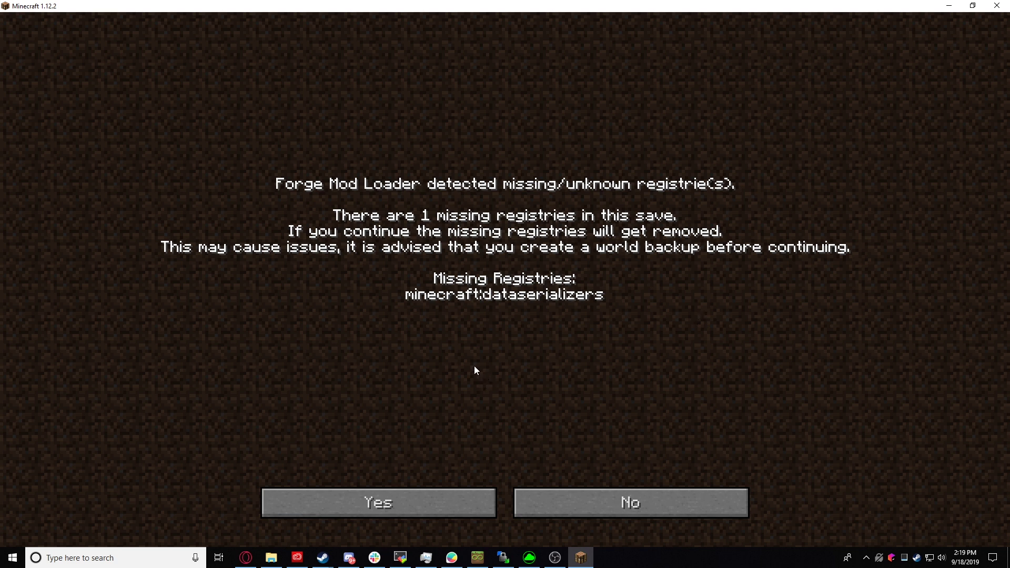
pyautogui.click(368, 506)
# - Rejoin the server from the multiplayer list and respawn after being slain by a Sea Serpent
pyautogui.click(493, 273)
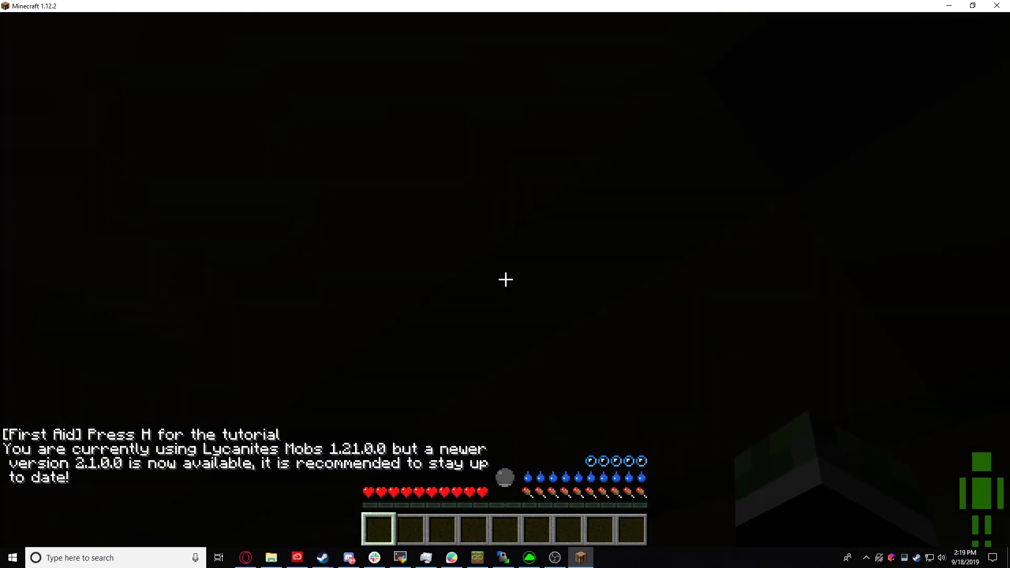
pyautogui.click(506, 279)
pyautogui.click(505, 279)
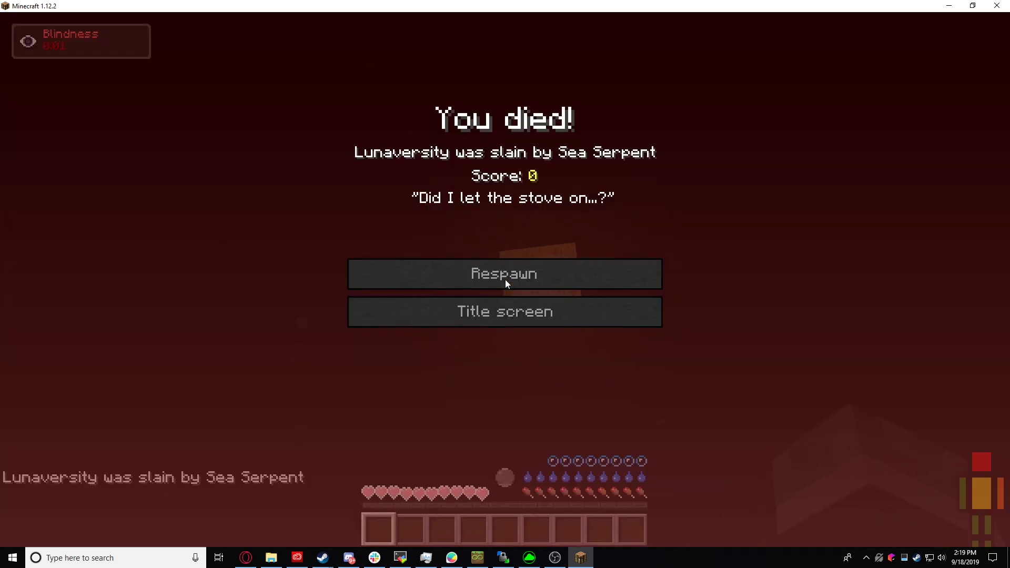
pyautogui.click(506, 283)
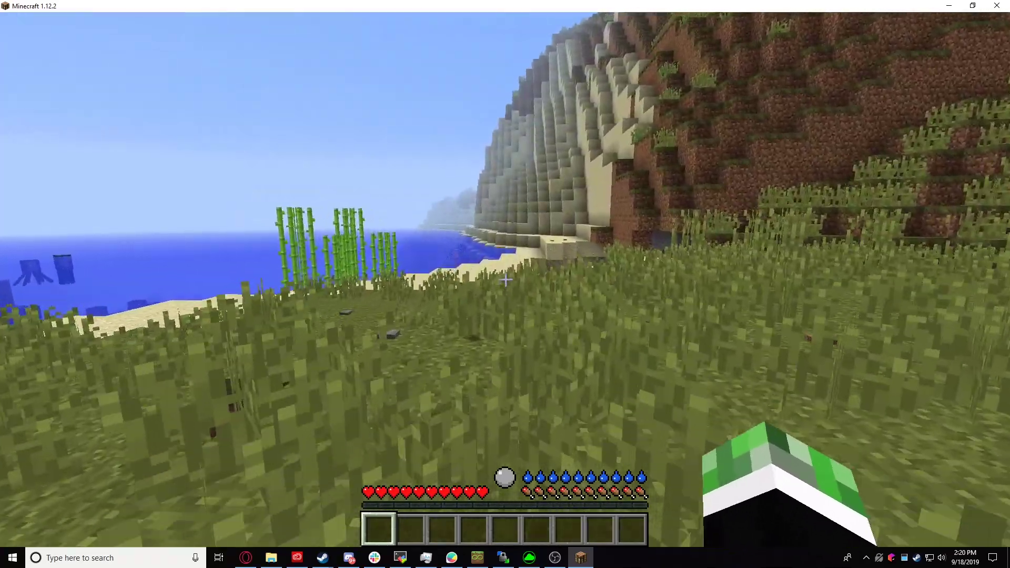
# - Walk toward the beach, break a grass block and place the dirt back down
pyautogui.press('w')
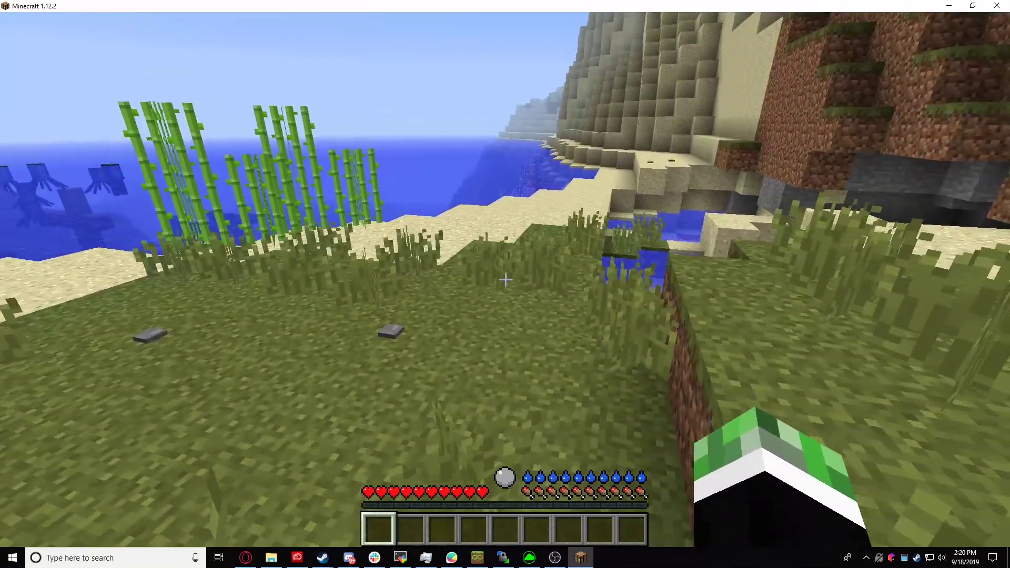
pyautogui.press('w')
pyautogui.moveTo(505, 280); pyautogui.dragTo(505, 282)
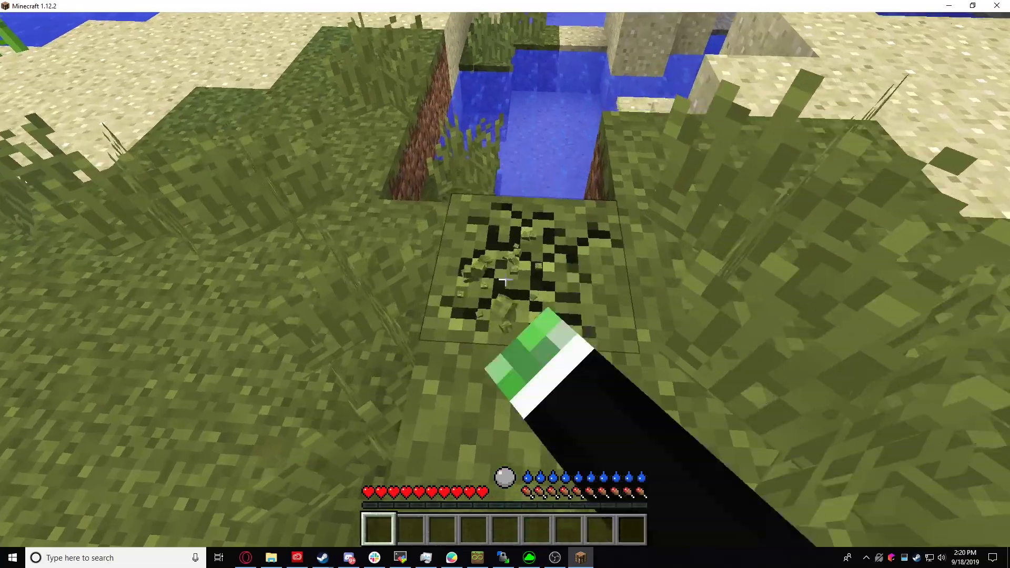
pyautogui.click(505, 282)
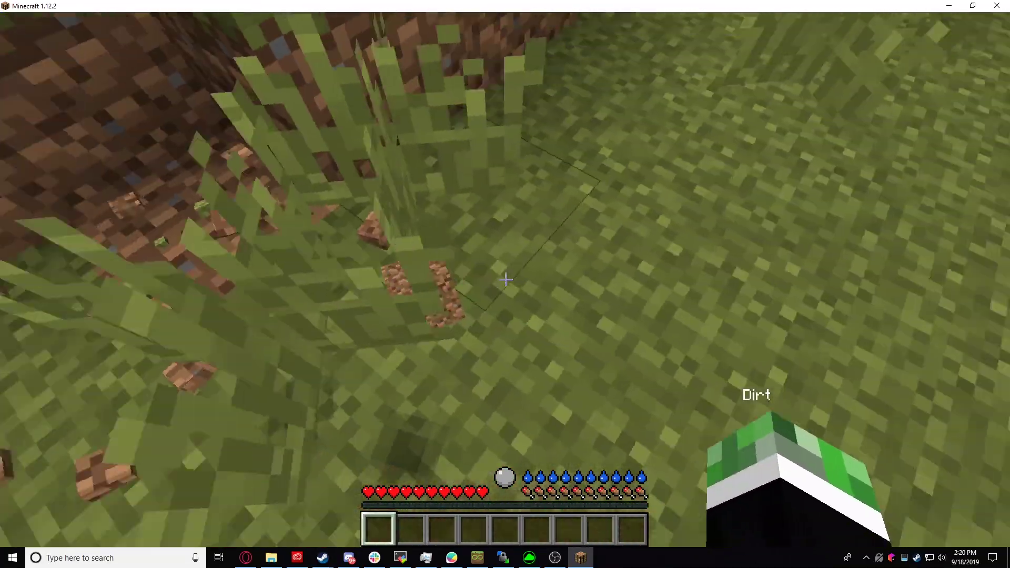
pyautogui.rightClick(505, 280)
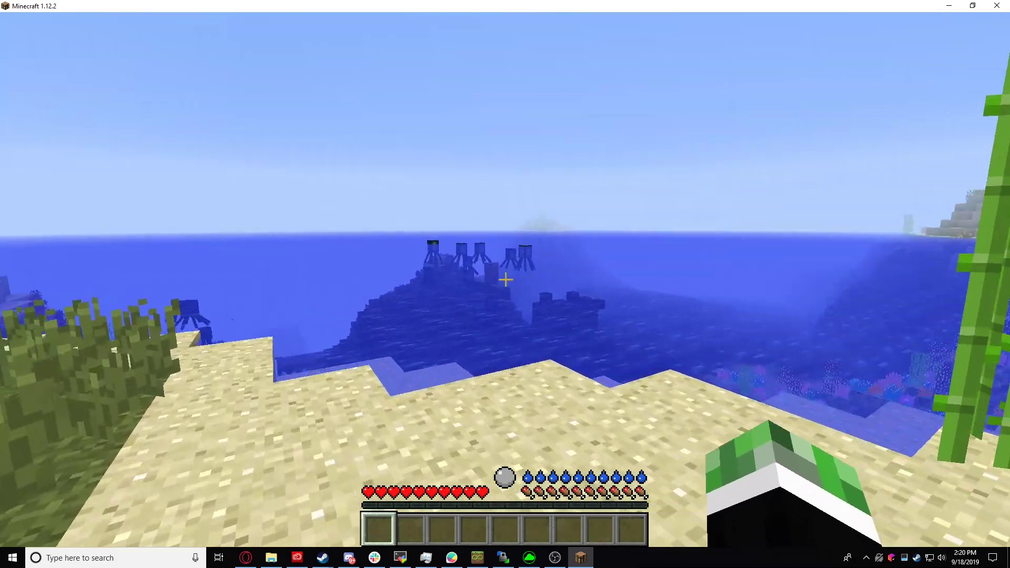
# - Toggle third-person view and back, then walk along the shore onto the sand by the outcrop
pyautogui.press('F5')
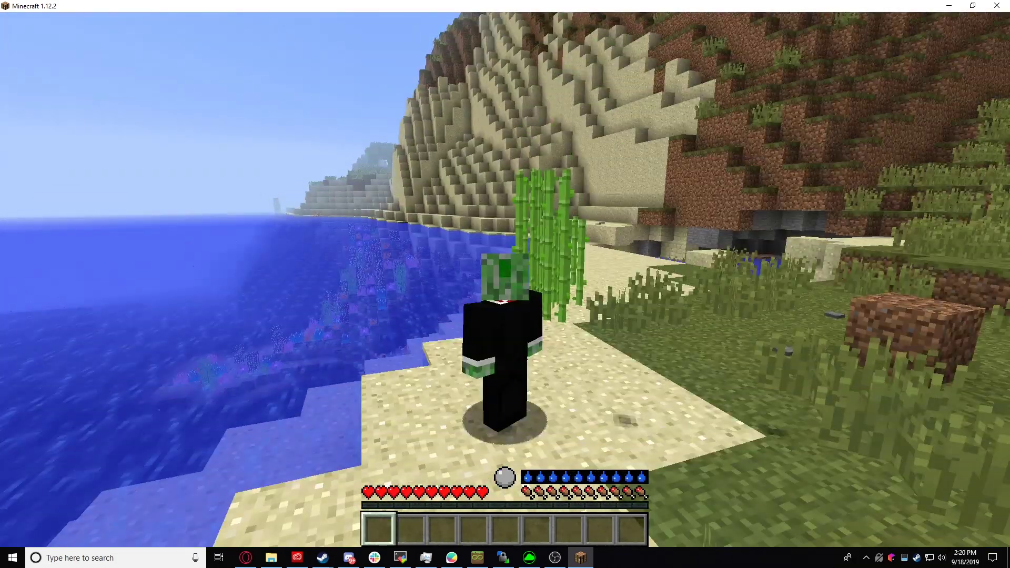
pyautogui.press('F5')
pyautogui.press('F5')
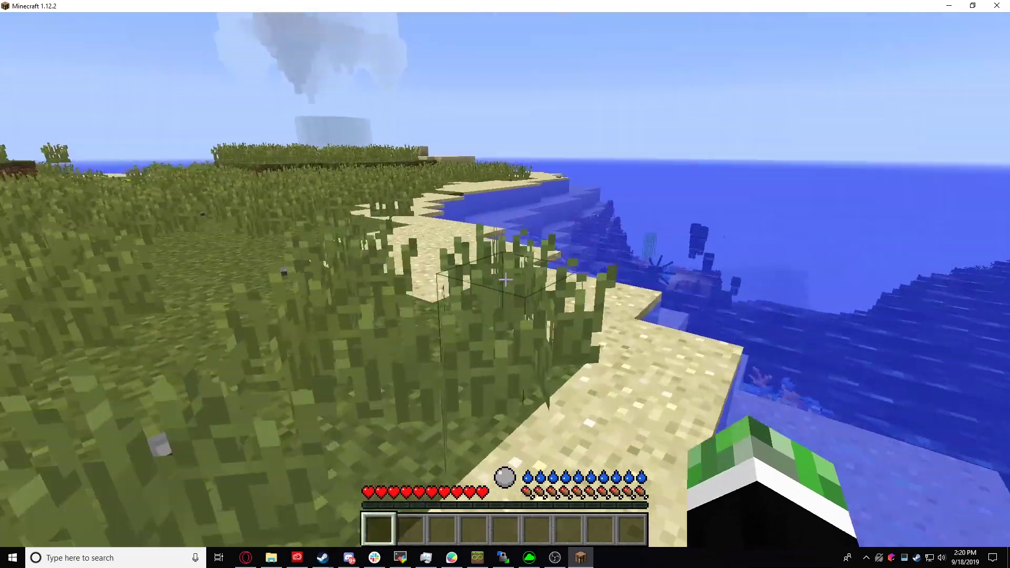
pyautogui.press('w')
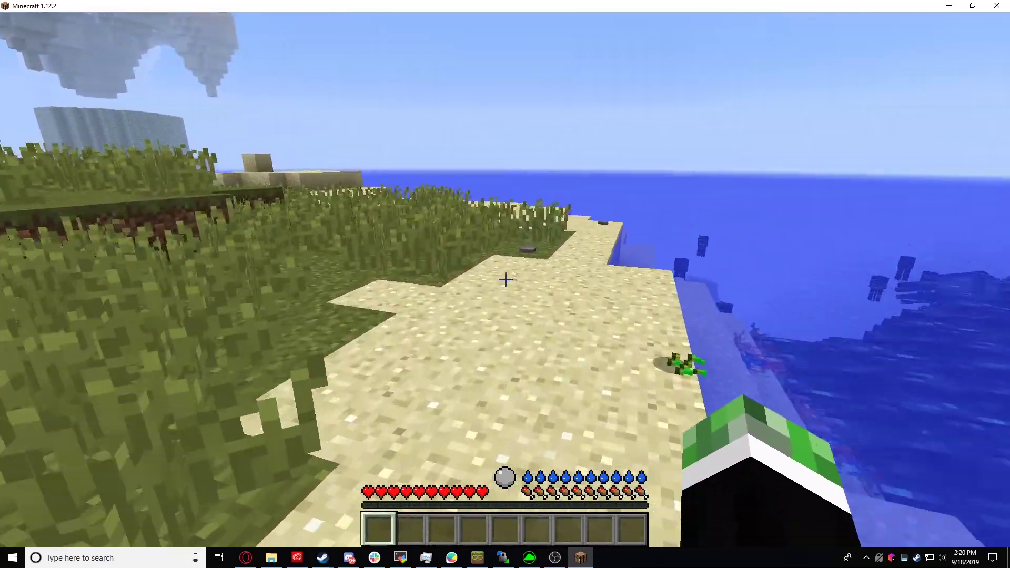
pyautogui.press('w')
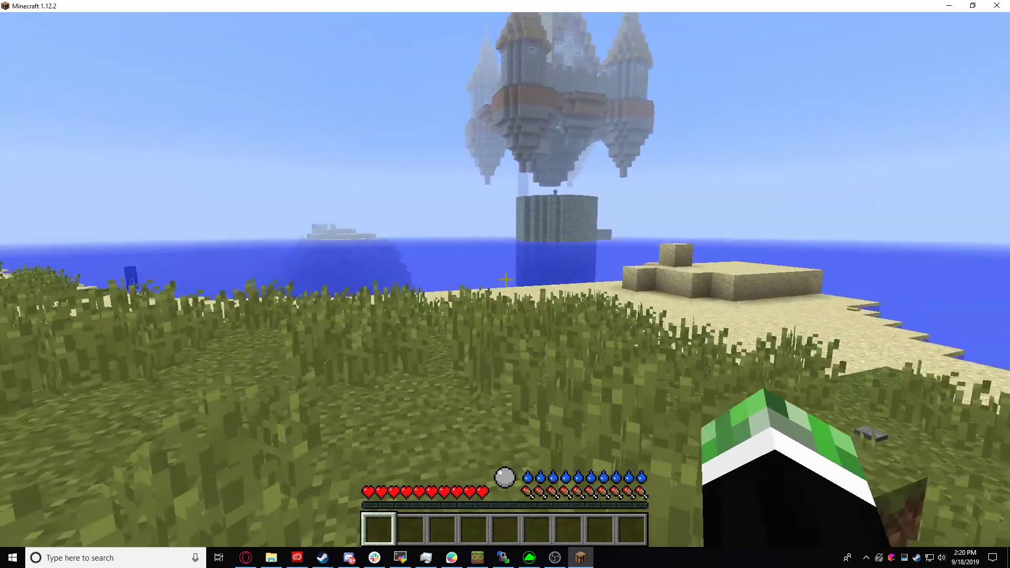
pyautogui.press('w')
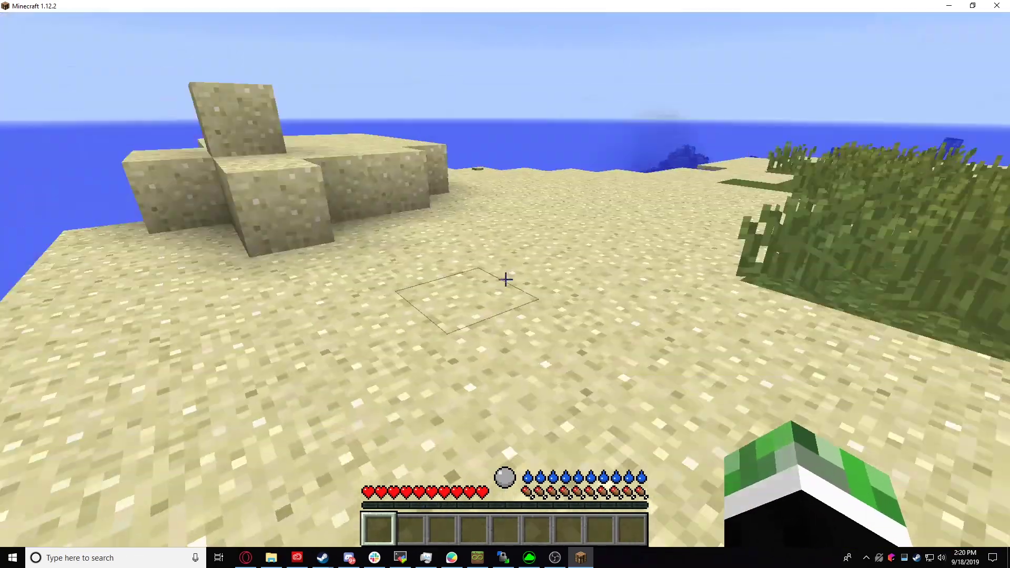
pyautogui.press('w')
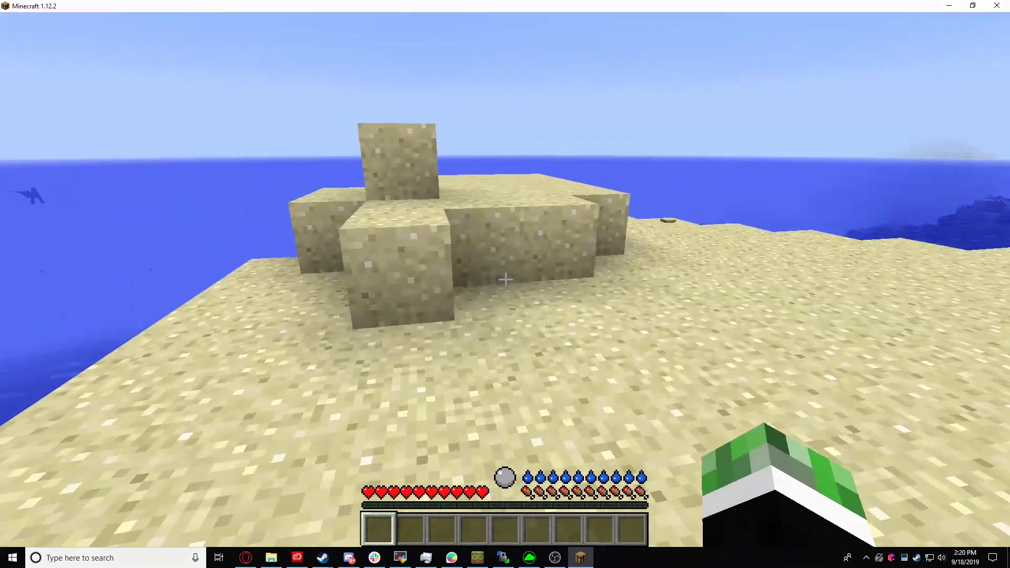